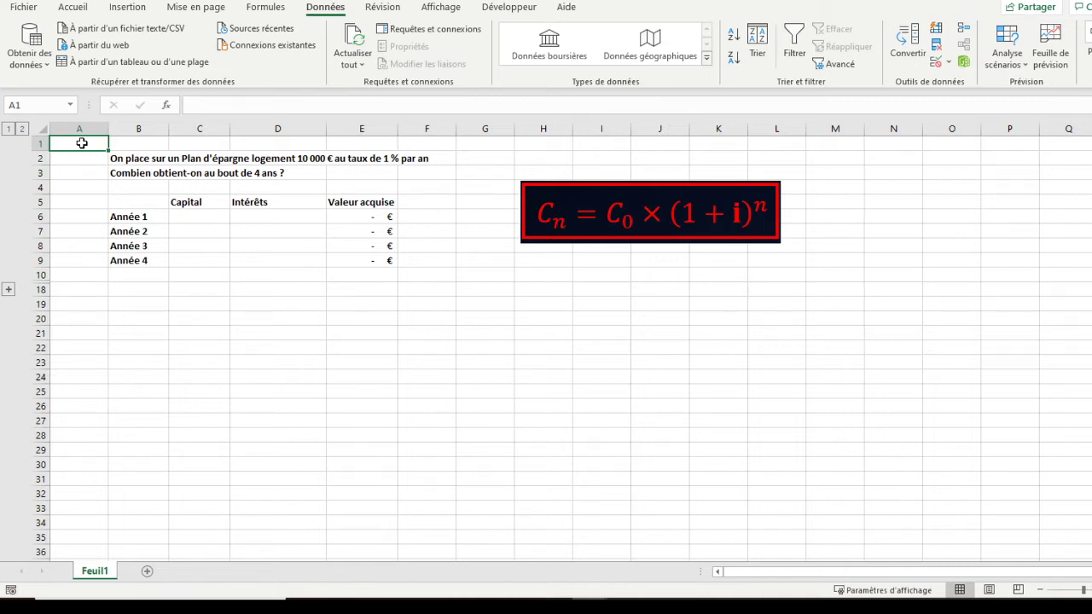
Enter 10000 as Year 1 capital in C6 and interest =C6*0,01 in D6, giving 10 100,00 €.
{"action": "left_click", "coordinate": [198, 218]}
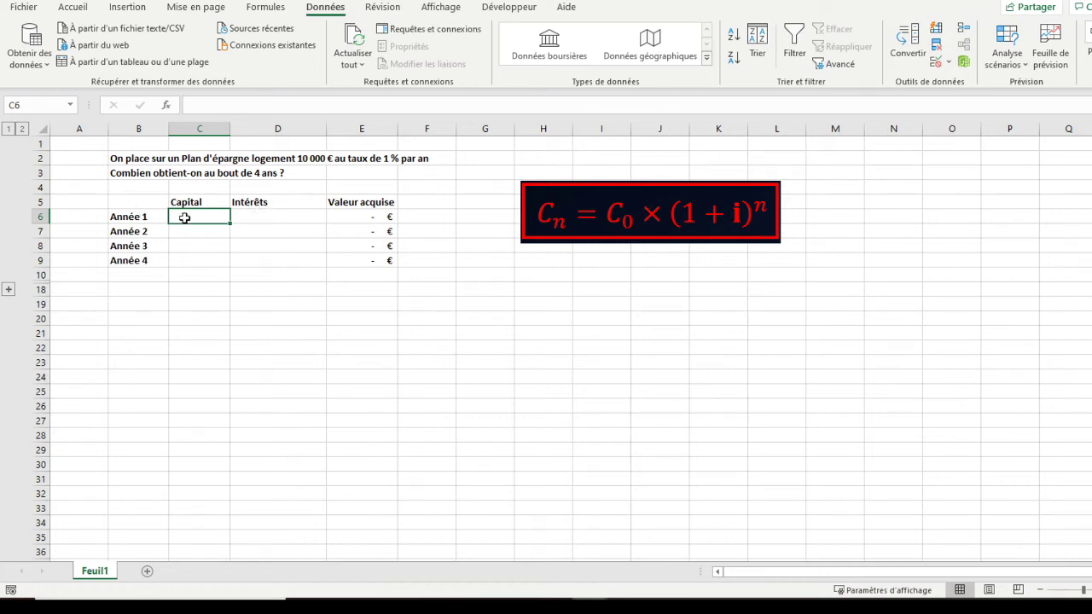
{"action": "type", "text": "10000"}
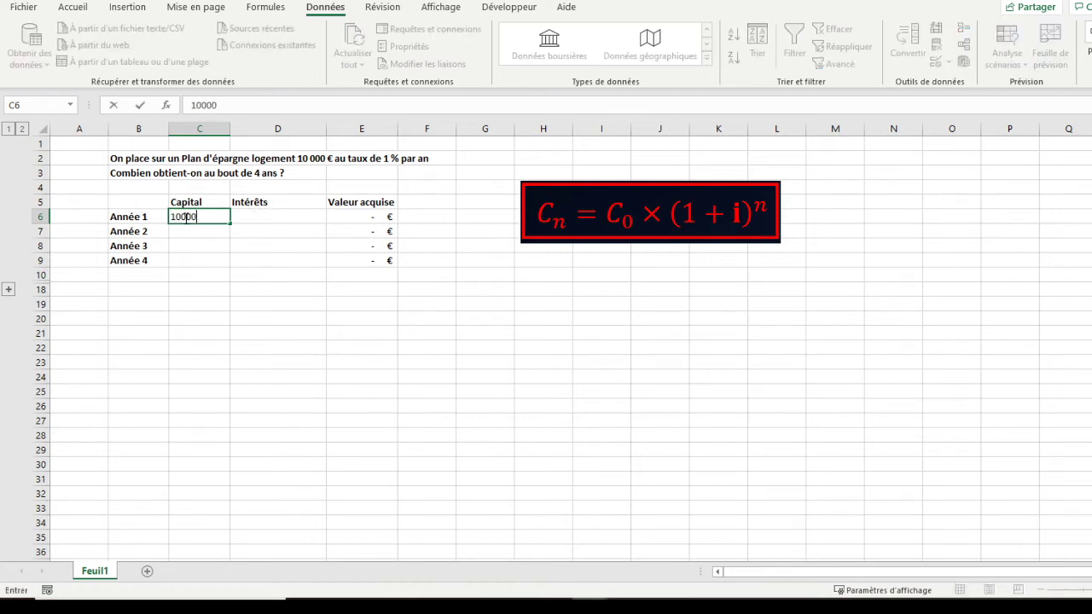
{"action": "left_click", "coordinate": [272, 217]}
{"action": "type", "text": "="}
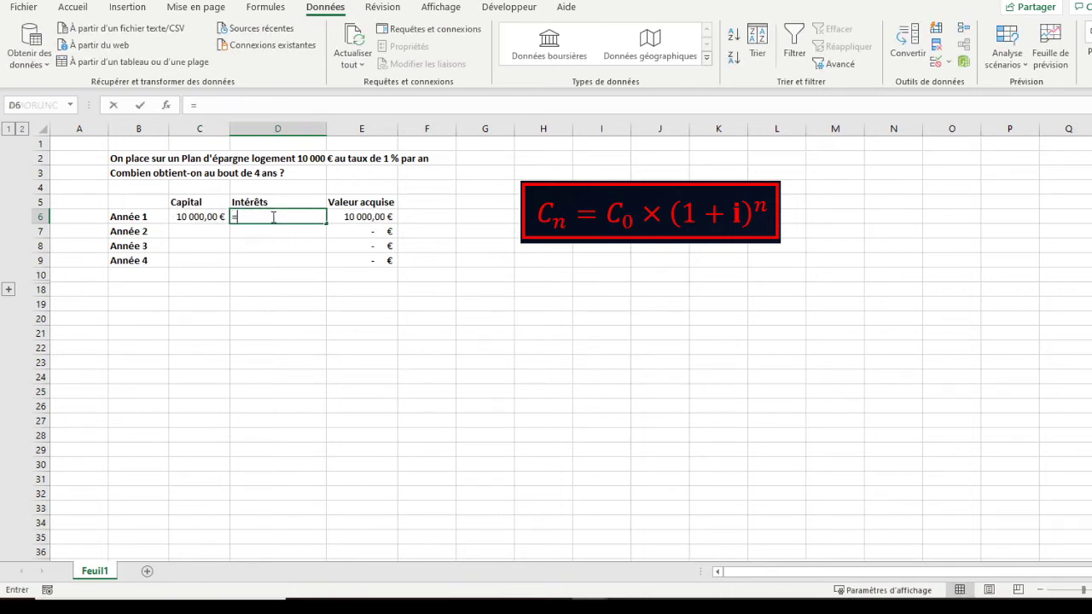
{"action": "key", "text": "Left"}
{"action": "type", "text": "*0,01"}
{"action": "key", "text": "Return"}
{"action": "left_click", "coordinate": [245, 220]}
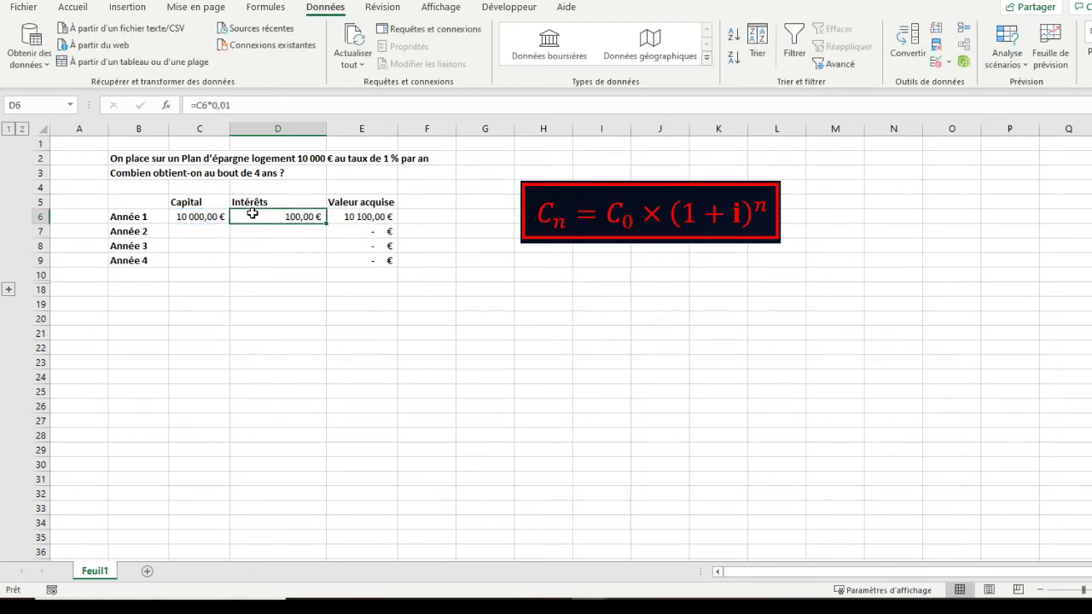
{"action": "left_click", "coordinate": [338, 215]}
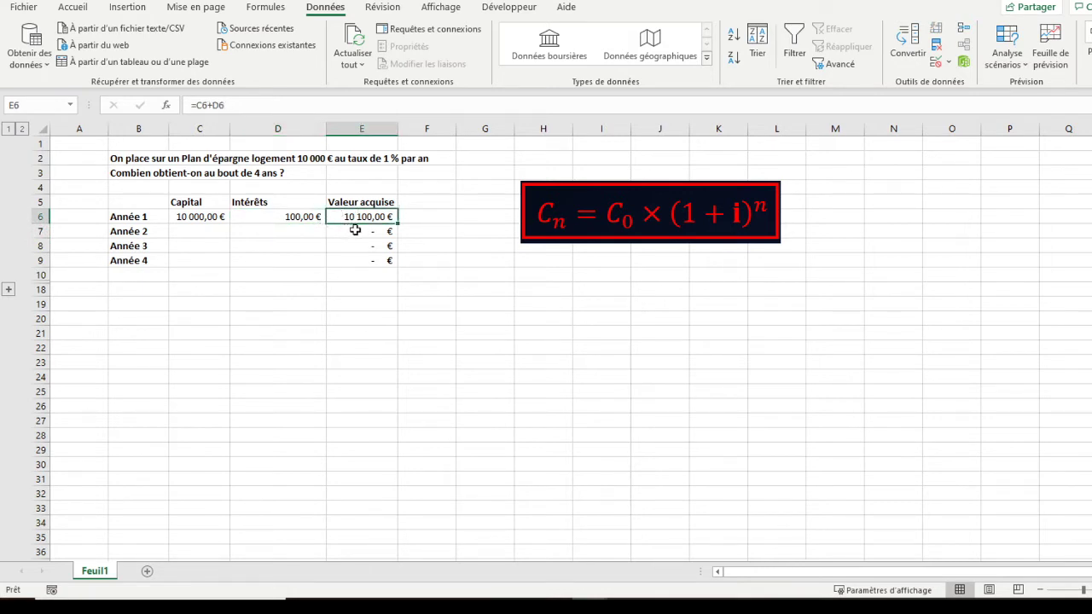
{"action": "left_click", "coordinate": [196, 230]}
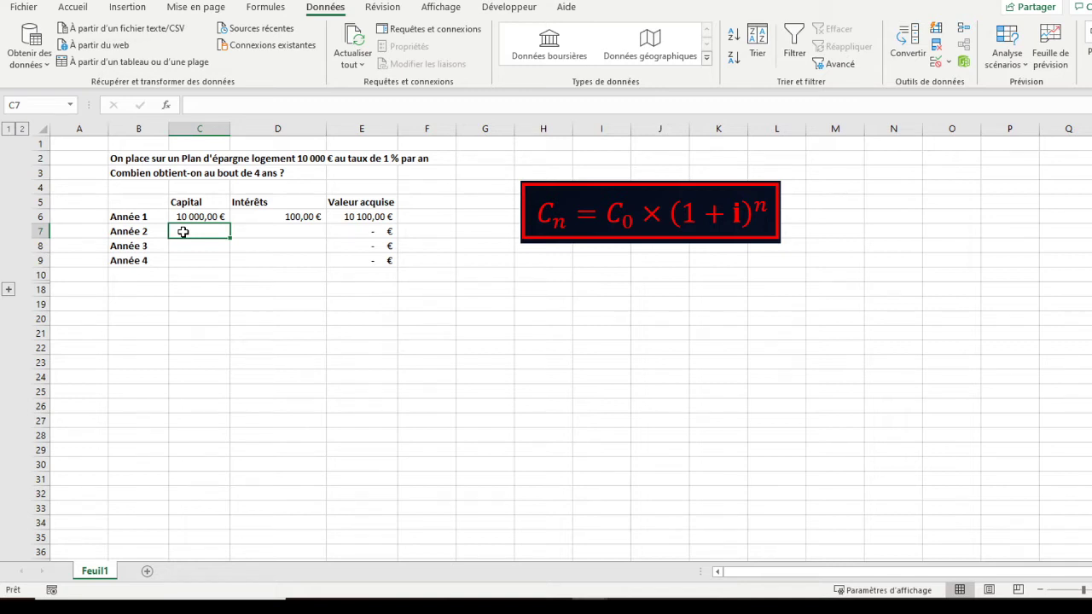
Rename the C5 header to 'Capital/Valeur acquise' and autofit column C to show it.
{"action": "left_click", "coordinate": [178, 202]}
{"action": "left_click", "coordinate": [265, 108]}
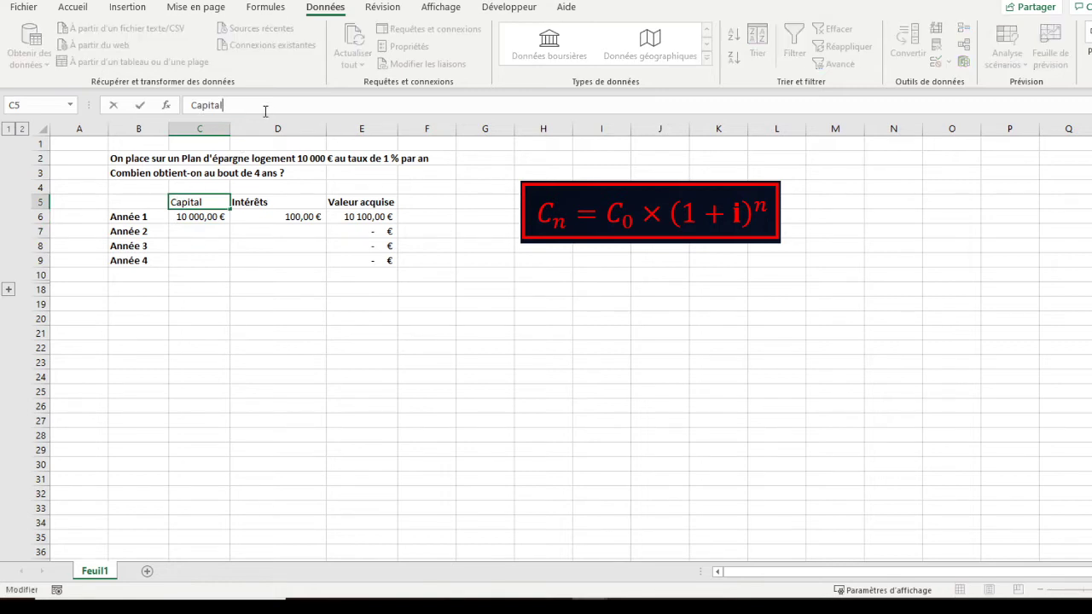
{"action": "type", "text": "/Valeur acquise"}
{"action": "key", "text": "Return"}
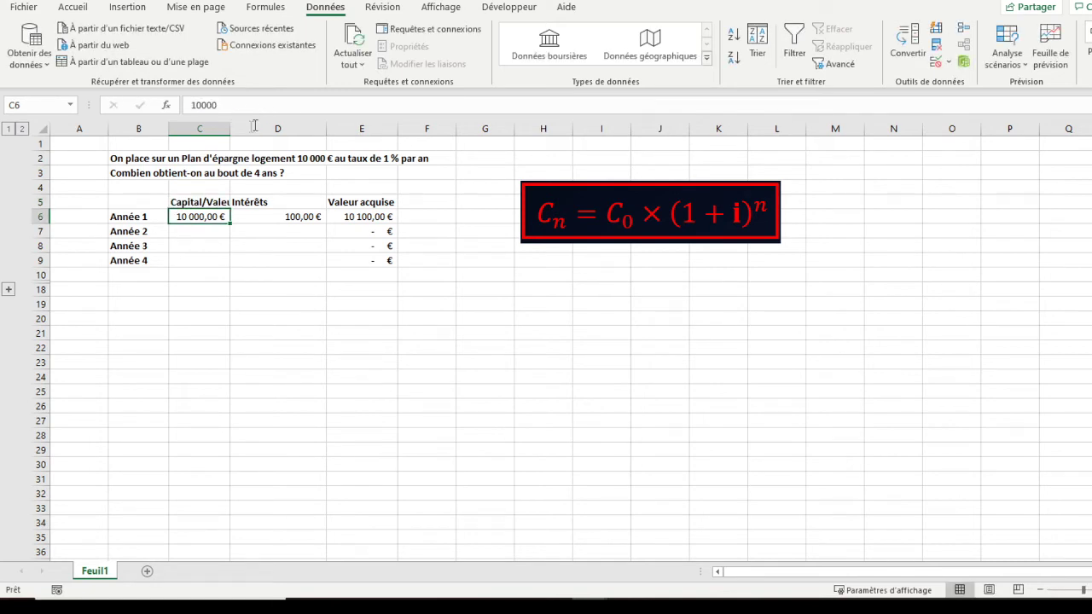
{"action": "double_click", "coordinate": [227, 129]}
{"action": "left_click", "coordinate": [217, 231]}
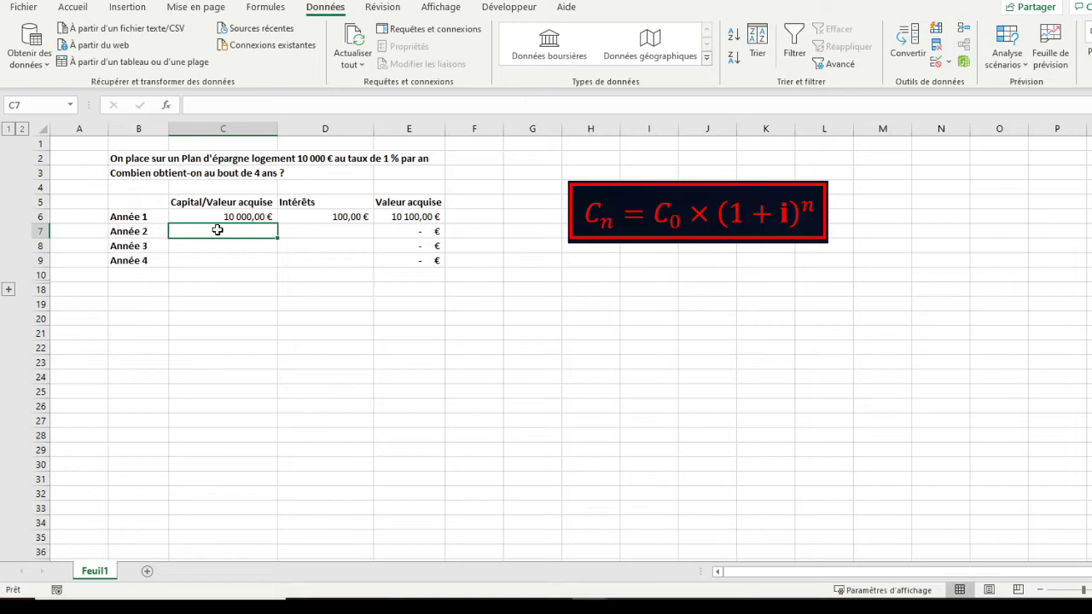
Set Year 2 capital C7 to =E6 and its interest D7 to =C7*0,01.
{"action": "type", "text": "="}
{"action": "left_click", "coordinate": [402, 217]}
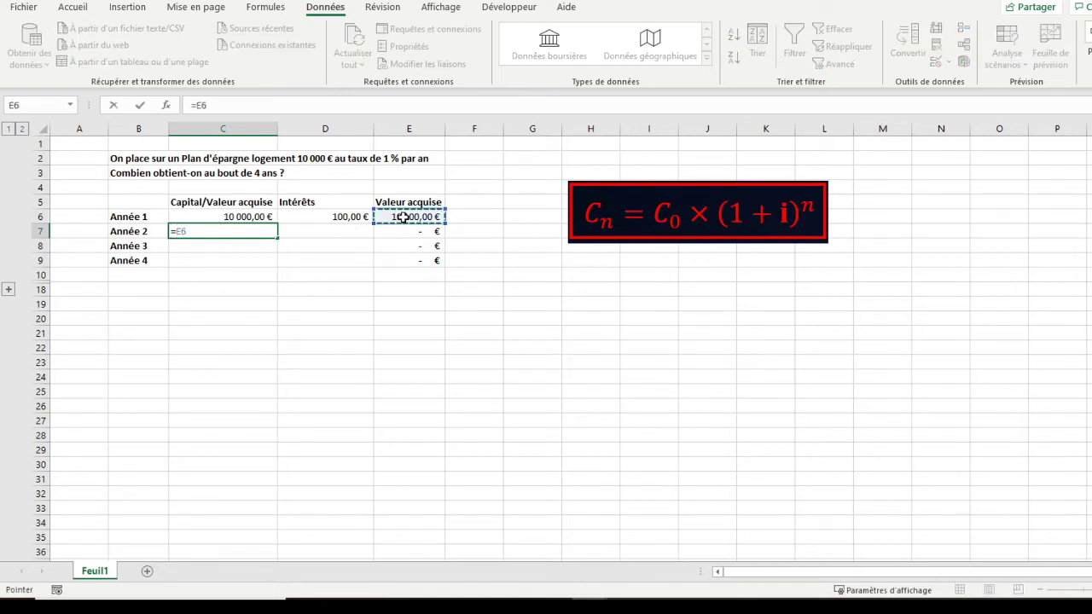
{"action": "key", "text": "Return"}
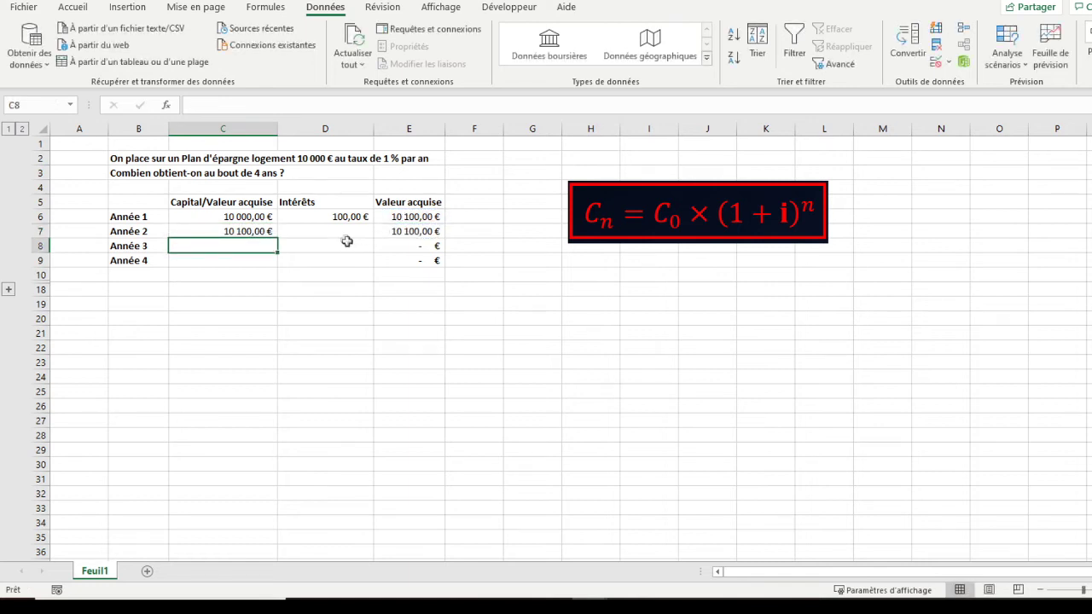
{"action": "left_click", "coordinate": [336, 231]}
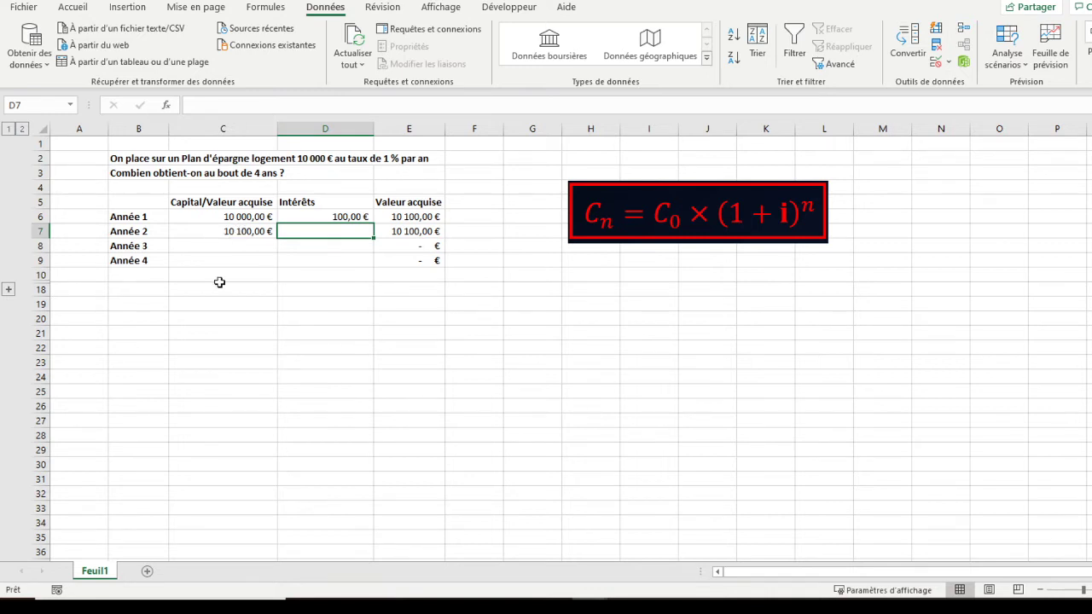
{"action": "type", "text": "="}
{"action": "key", "text": "Left"}
{"action": "type", "text": "*0,01"}
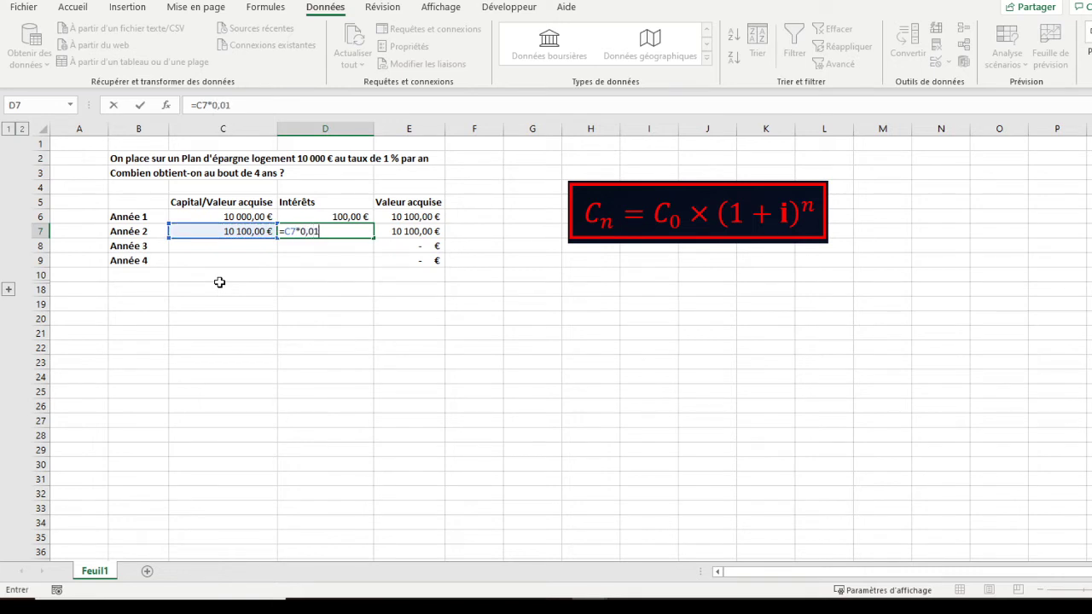
{"action": "key", "text": "Return"}
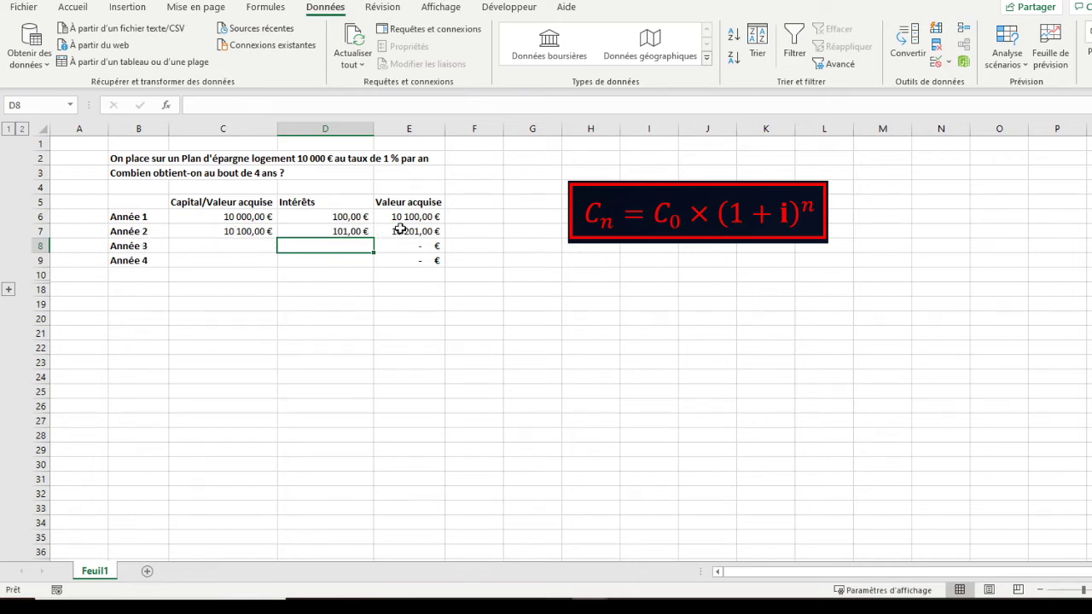
Fill Year 3 with capital =E7 in C8 and interest =C8*0,01 in D8.
{"action": "left_click", "coordinate": [242, 248]}
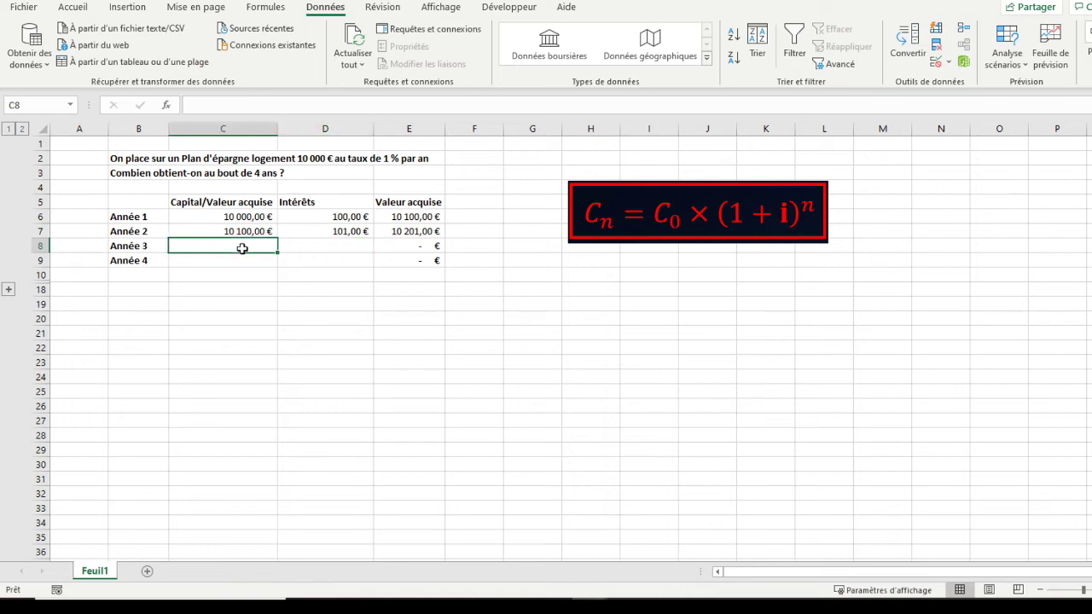
{"action": "type", "text": "="}
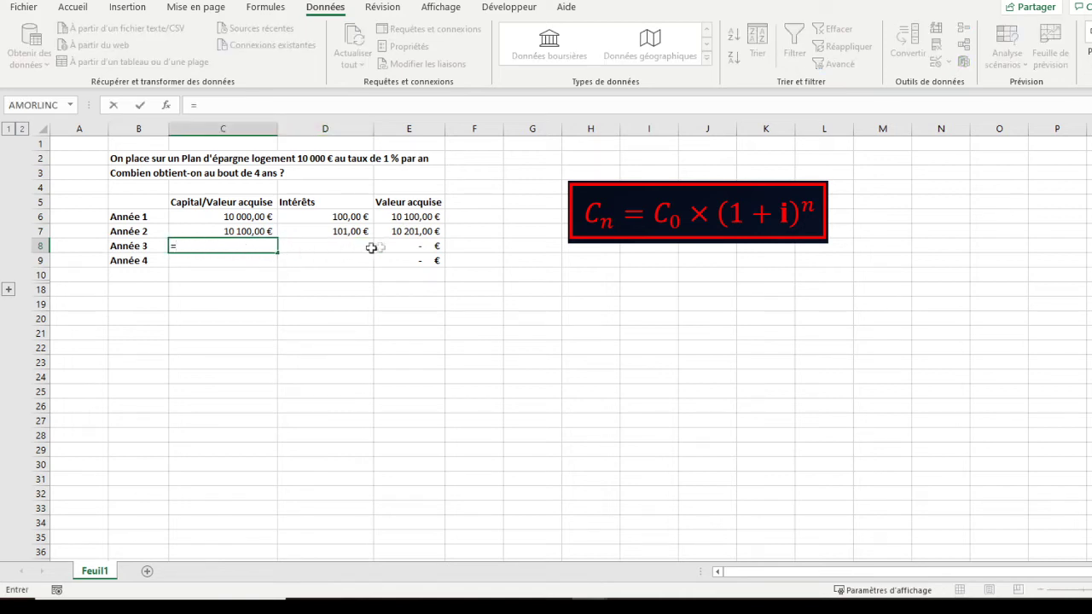
{"action": "left_click", "coordinate": [410, 231]}
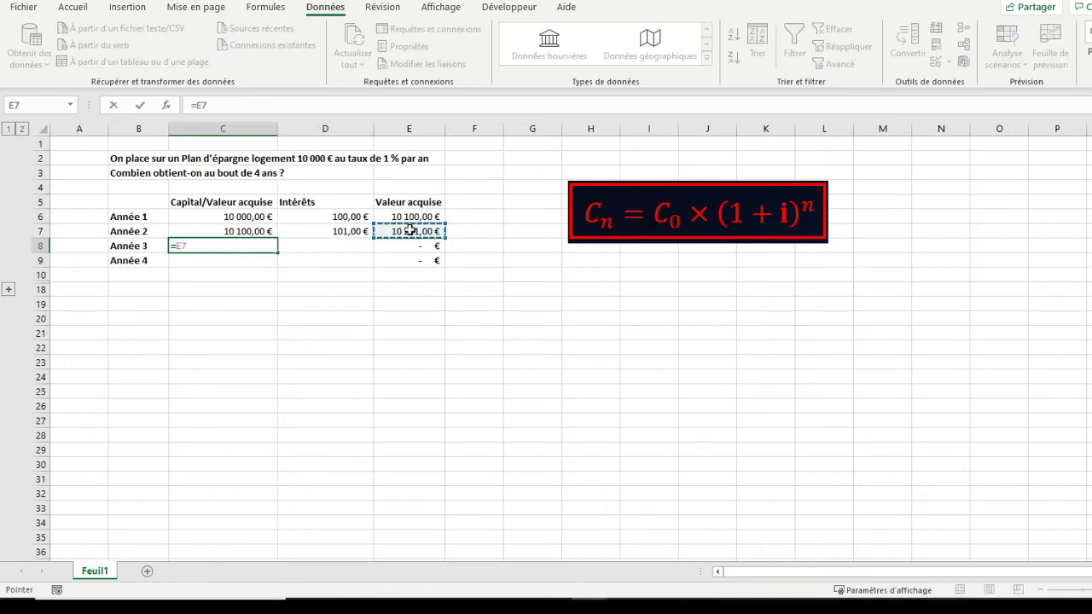
{"action": "key", "text": "Return"}
{"action": "left_click", "coordinate": [324, 245]}
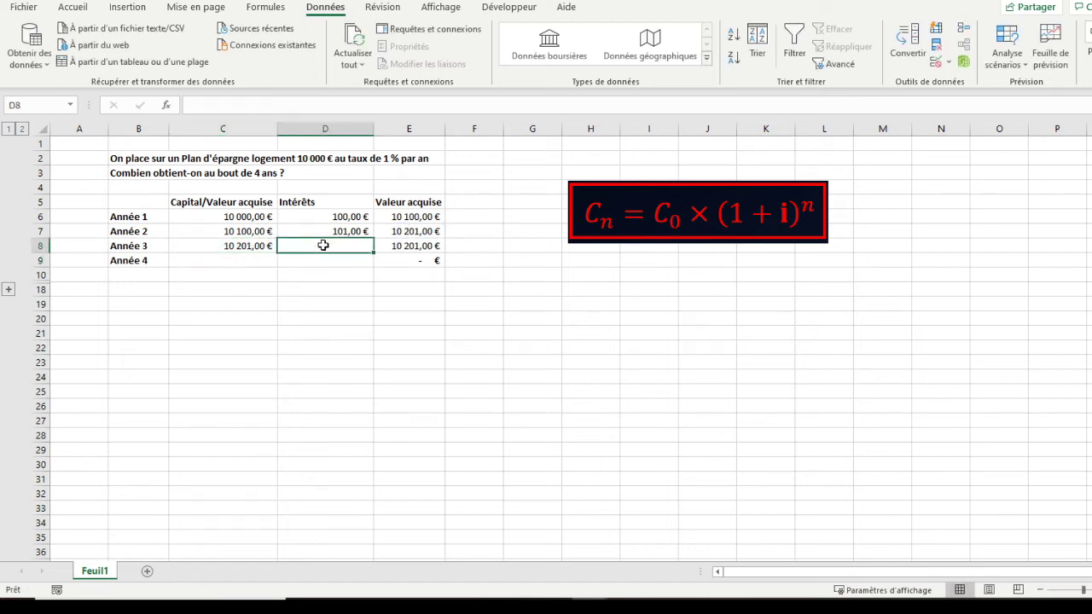
{"action": "type", "text": "="}
{"action": "key", "text": "Left"}
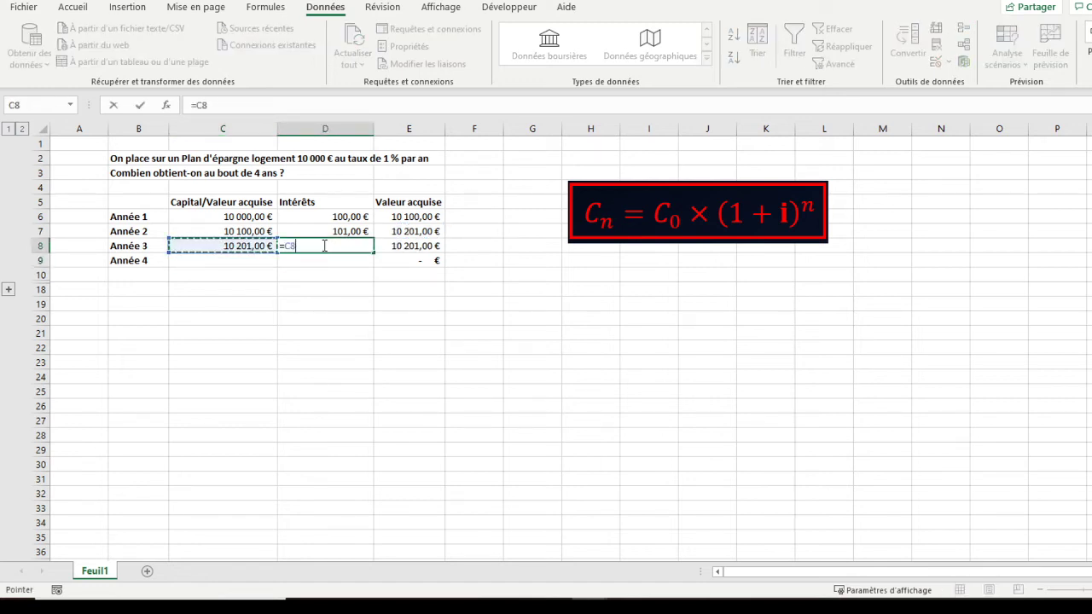
{"action": "type", "text": "*0,01"}
{"action": "key", "text": "Return"}
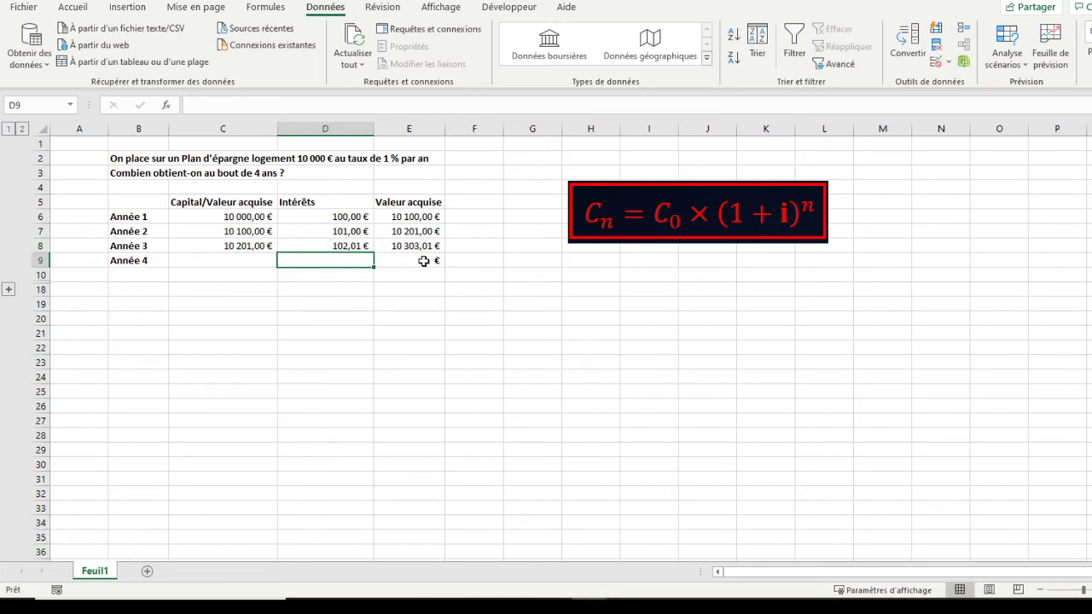
Fill Année 4 with capital =E8 in C9 and interest =C9*0,01, reaching 10 406,04 €.
{"action": "left_click", "coordinate": [204, 258]}
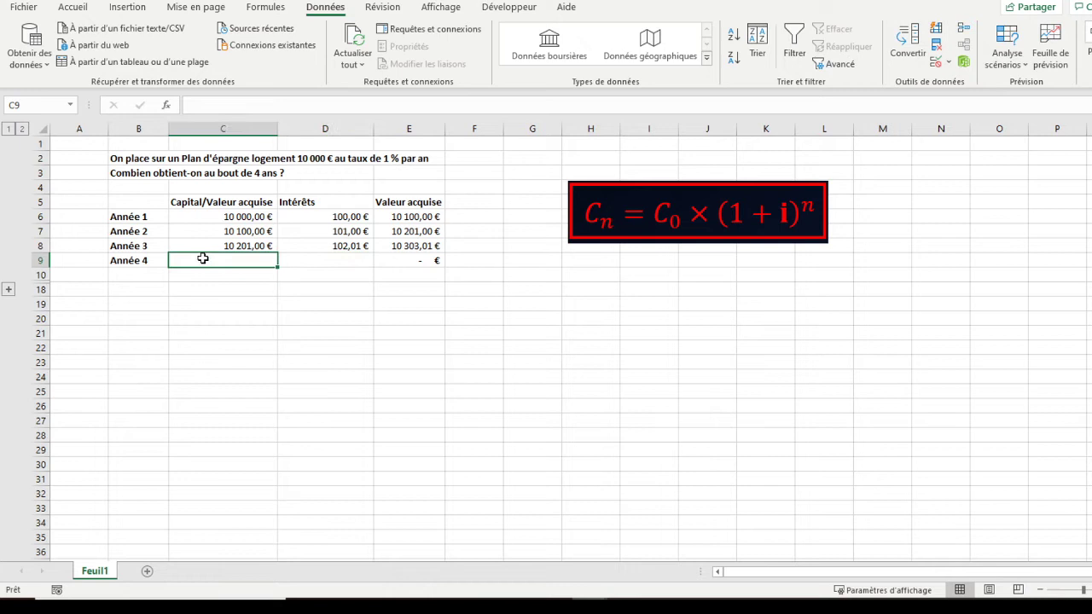
{"action": "type", "text": "="}
{"action": "left_click", "coordinate": [397, 246]}
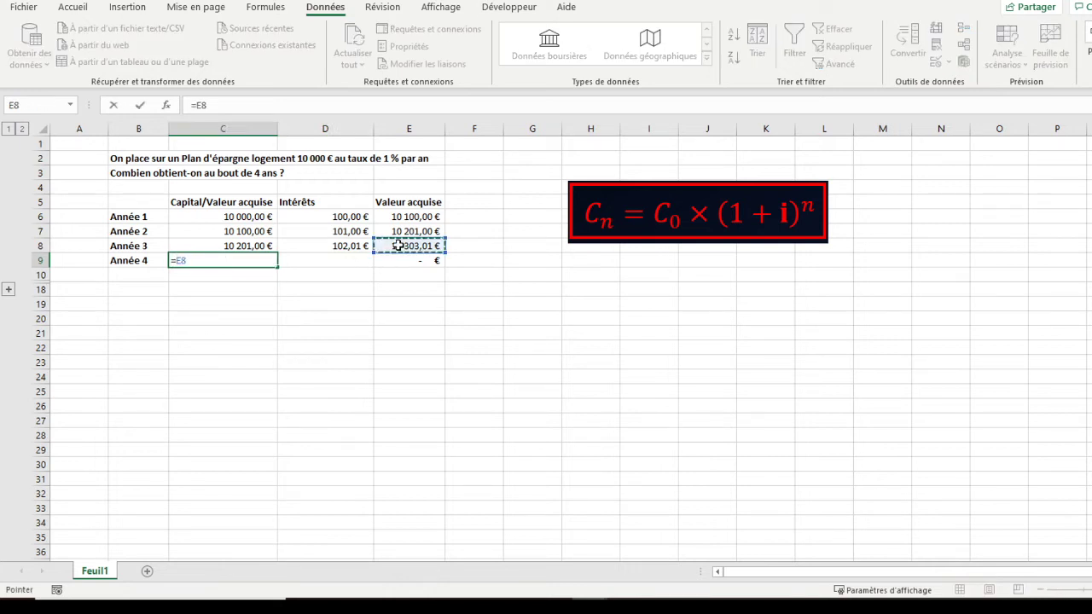
{"action": "key", "text": "Return"}
{"action": "left_click", "coordinate": [340, 261]}
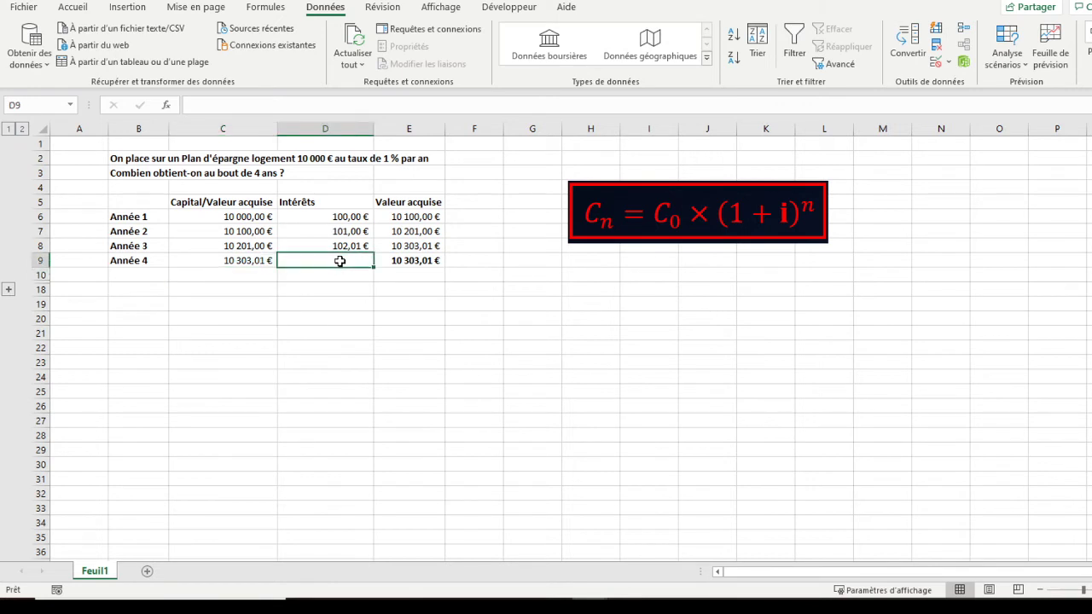
{"action": "type", "text": "="}
{"action": "key", "text": "Left"}
{"action": "type", "text": "*0,01"}
{"action": "key", "text": "Return"}
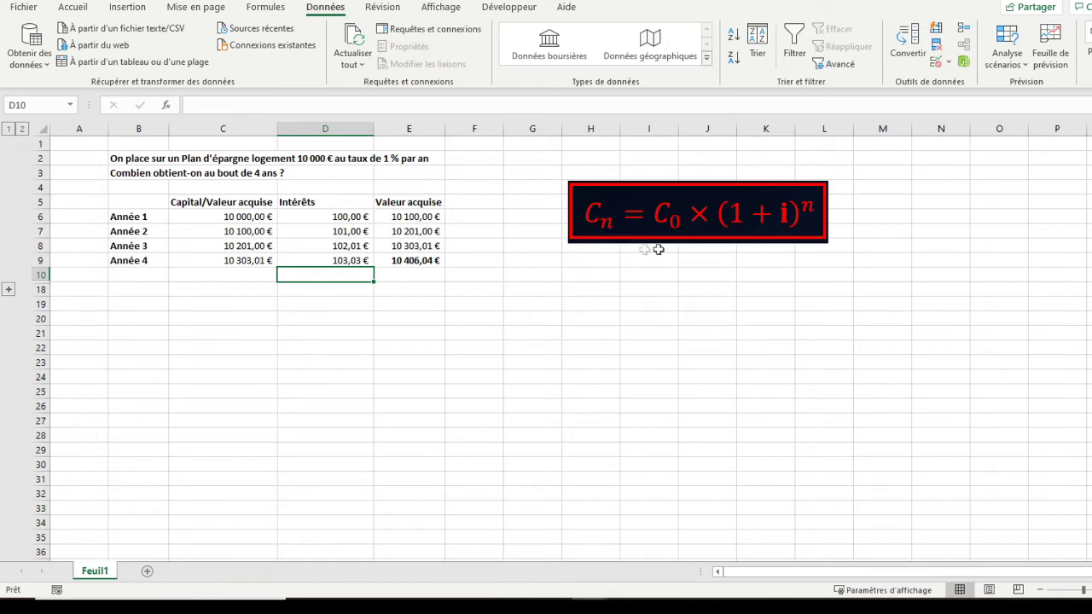
Expand the grouped rows 11–17 to reveal the 4 % comparison table.
{"action": "left_click", "coordinate": [8, 289]}
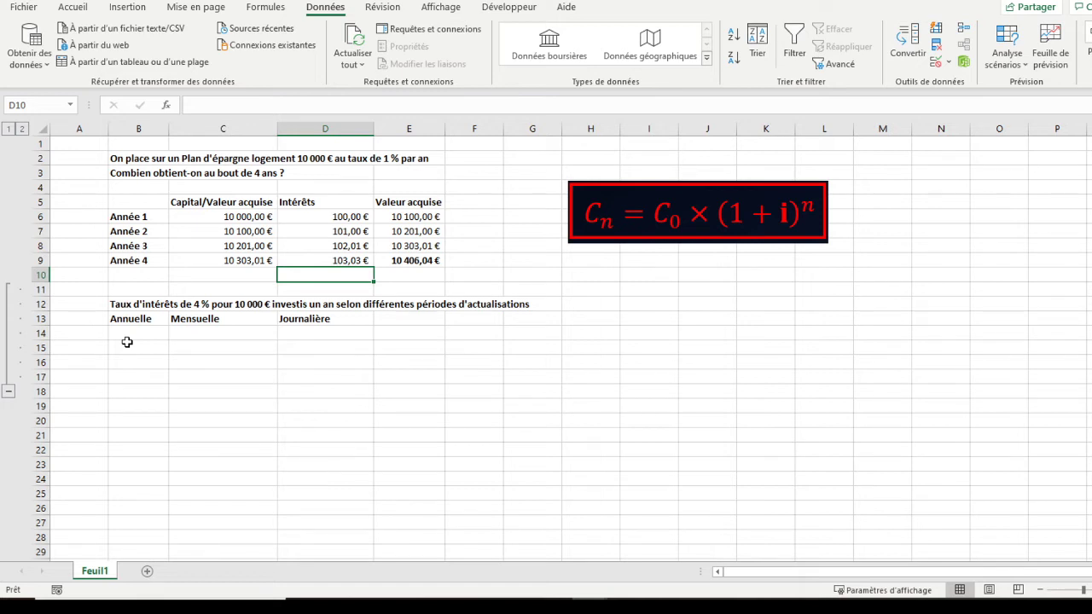
{"action": "left_click", "coordinate": [122, 331]}
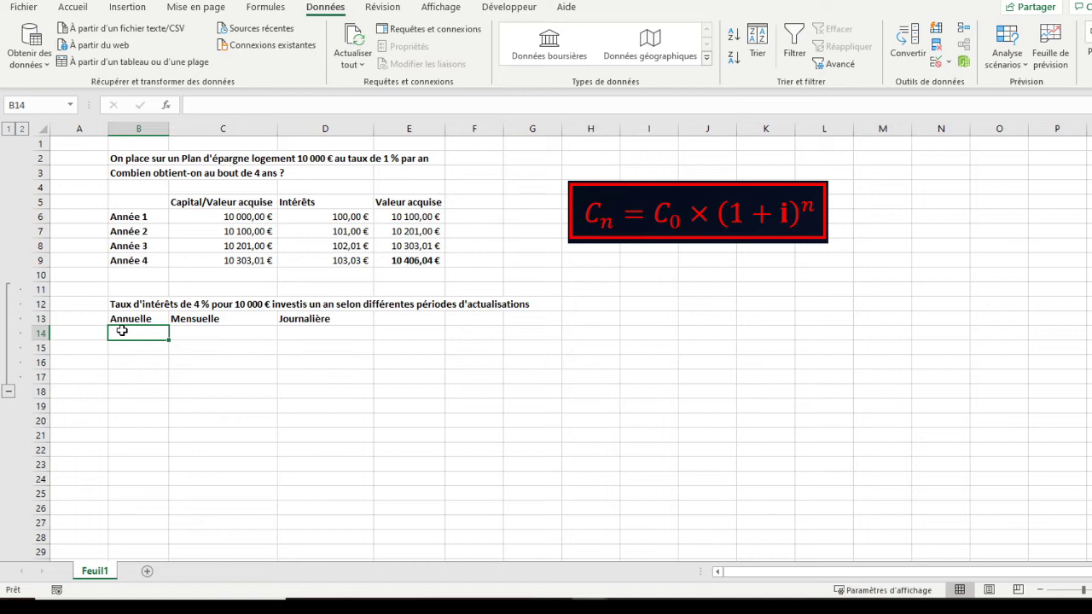
{"action": "left_click", "coordinate": [180, 334]}
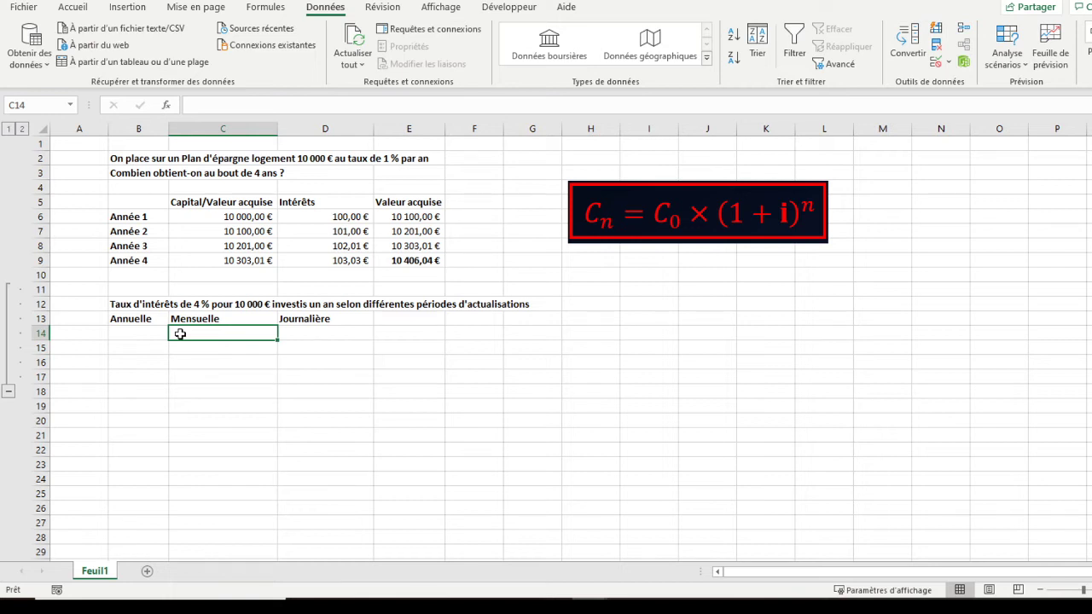
{"action": "left_click", "coordinate": [319, 334]}
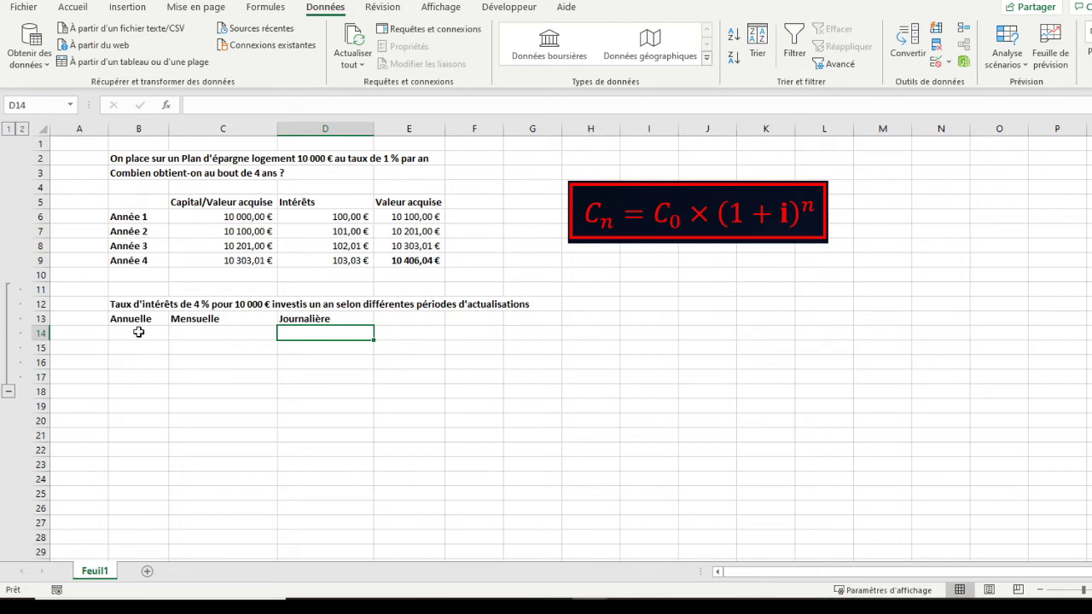
{"action": "left_click", "coordinate": [139, 332]}
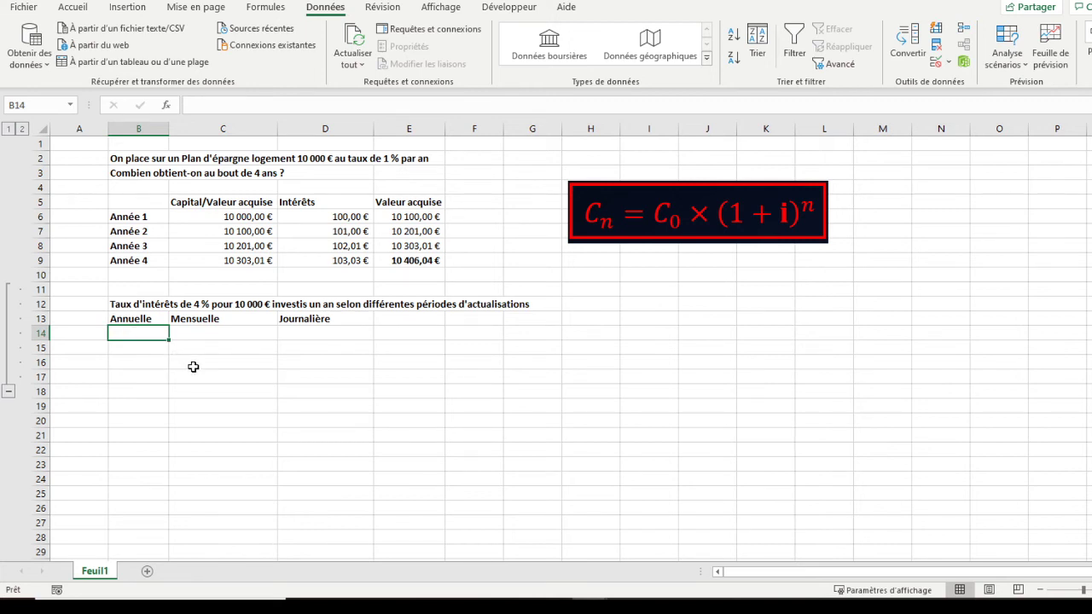
Enter =10000*(1+0,04) in the Annuelle cell B14, giving 10 400,00 €.
{"action": "type", "text": "=10000"}
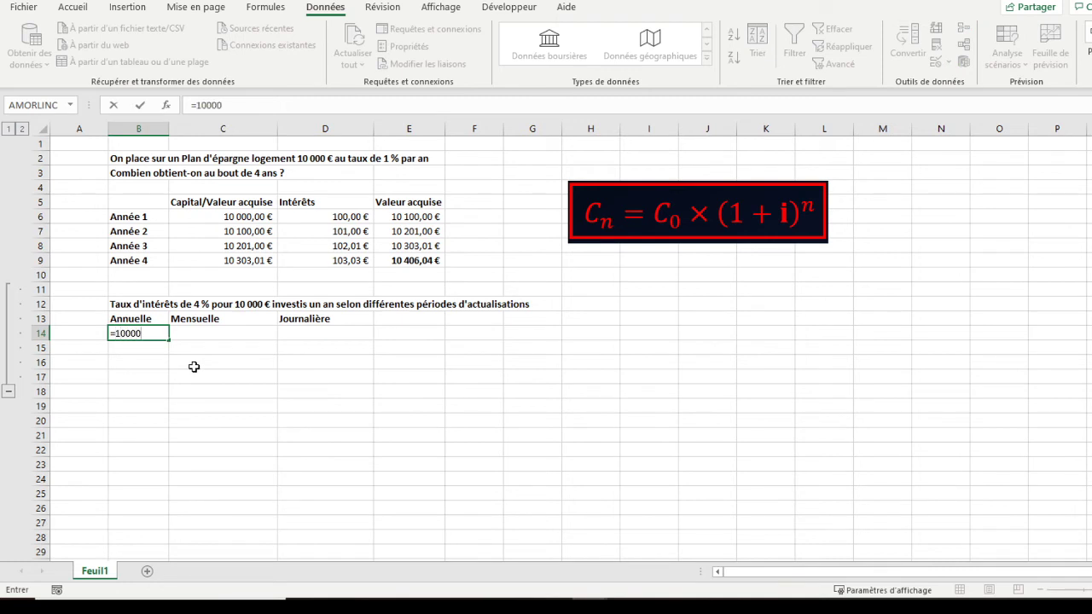
{"action": "type", "text": "*"}
{"action": "type", "text": "("}
{"action": "type", "text": "1+"}
{"action": "type", "text": "0,04"}
{"action": "key", "text": "Return"}
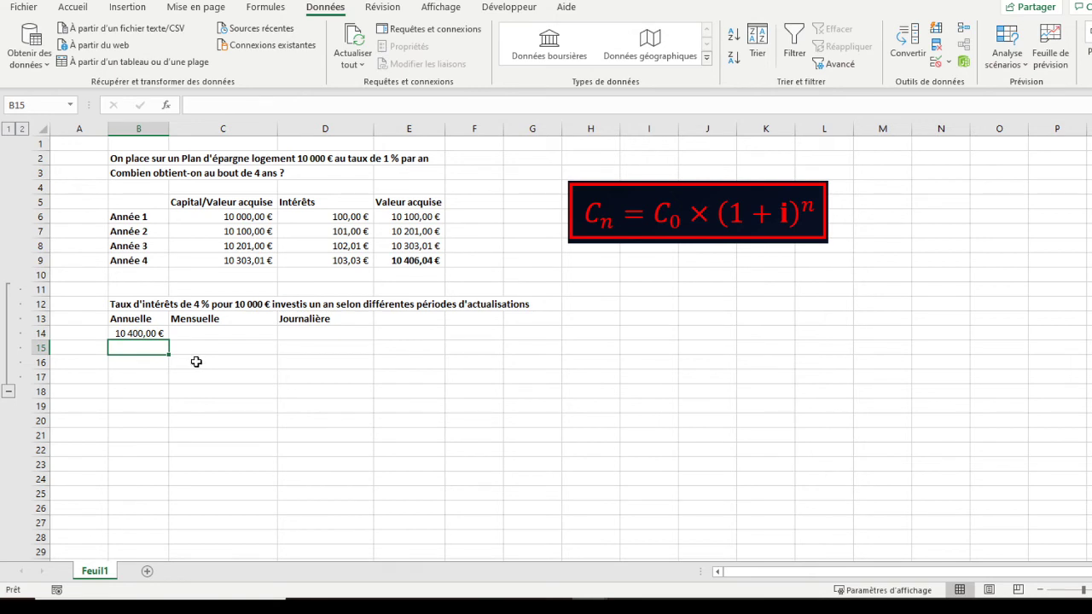
Enter =10000*((1+0,04)^12) in the Mensuelle cell C14, giving 16 010,32 €.
{"action": "left_click", "coordinate": [211, 332]}
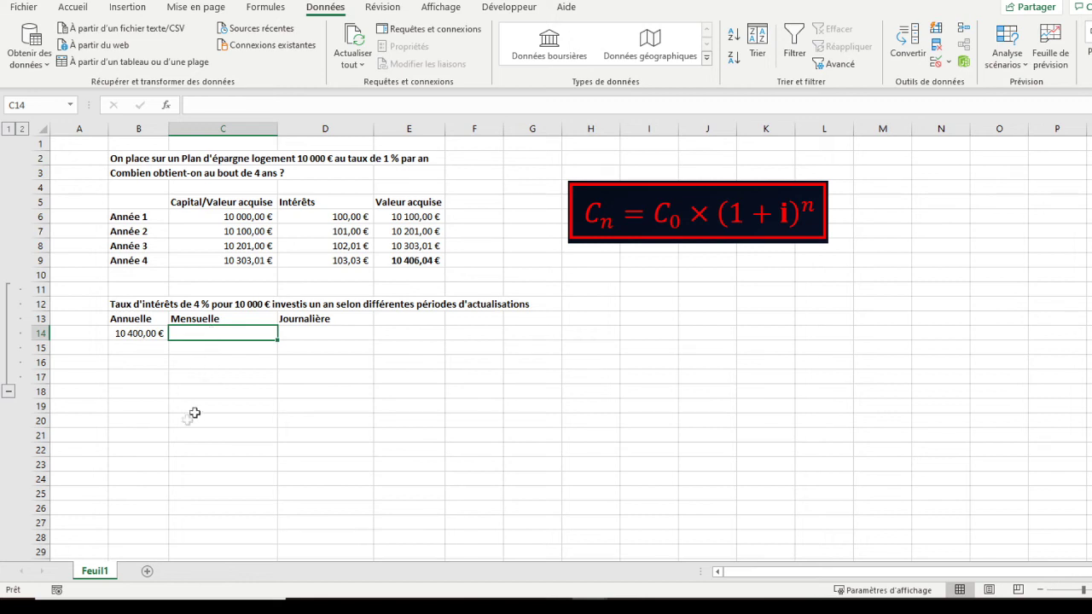
{"action": "type", "text": "=10000*"}
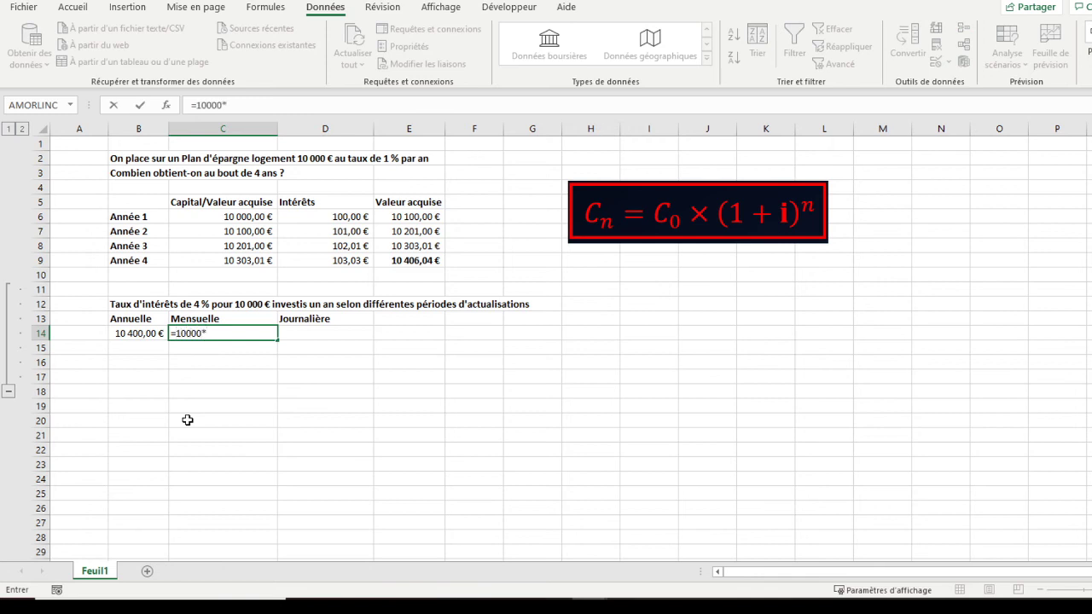
{"action": "type", "text": "(1+0,04"}
{"action": "type", "text": ")"}
{"action": "type", "text": "^^"}
{"action": "key", "text": "BackSpace"}
{"action": "type", "text": "12"}
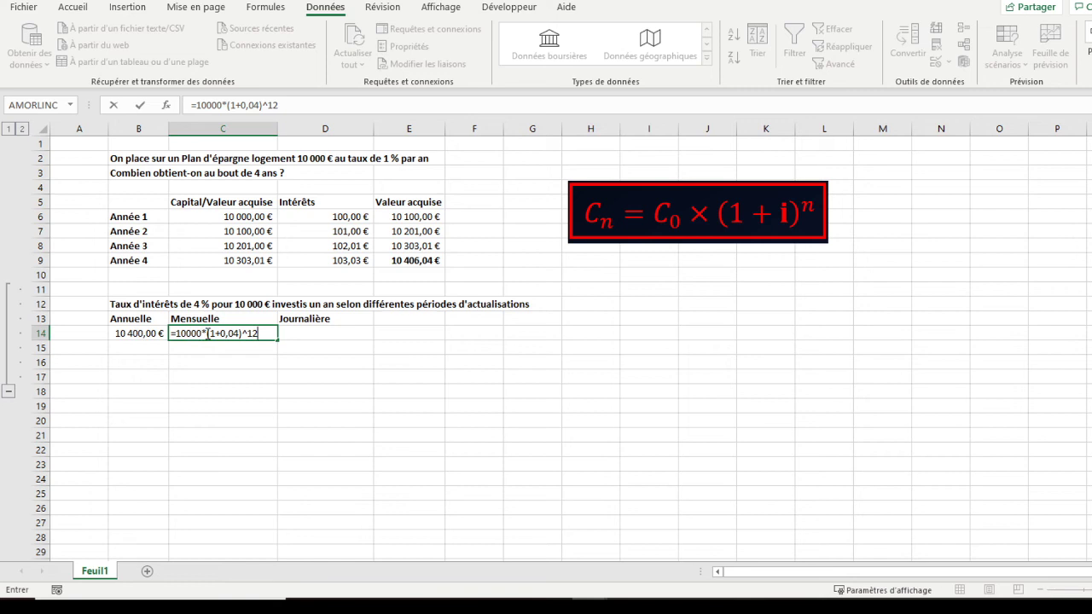
{"action": "left_click", "coordinate": [228, 104]}
{"action": "type", "text": "("}
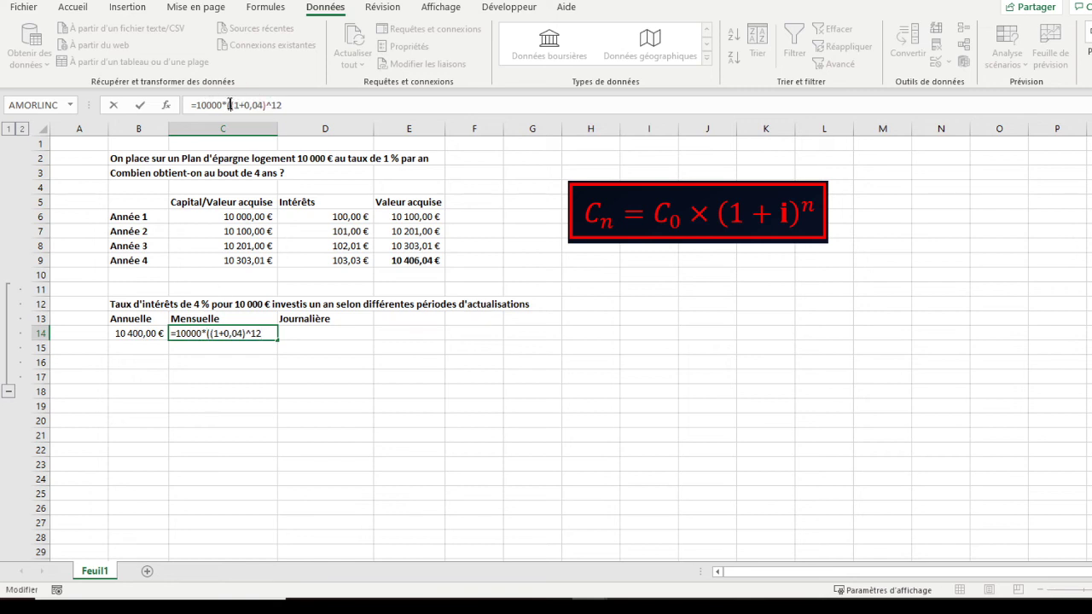
{"action": "left_click", "coordinate": [288, 105]}
{"action": "type", "text": ")"}
{"action": "key", "text": "Return"}
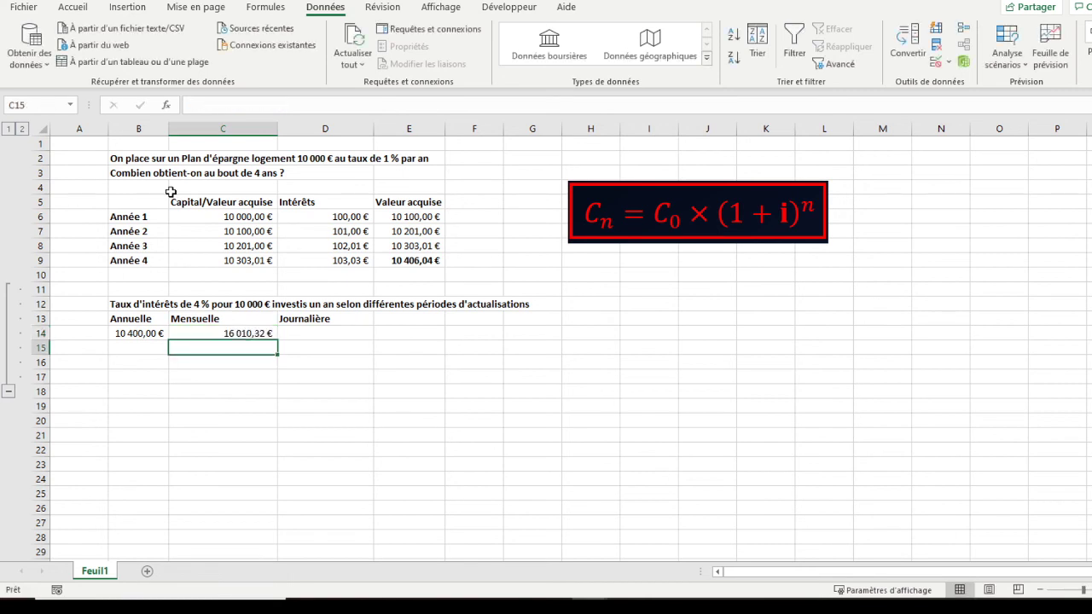
{"action": "left_click", "coordinate": [189, 334]}
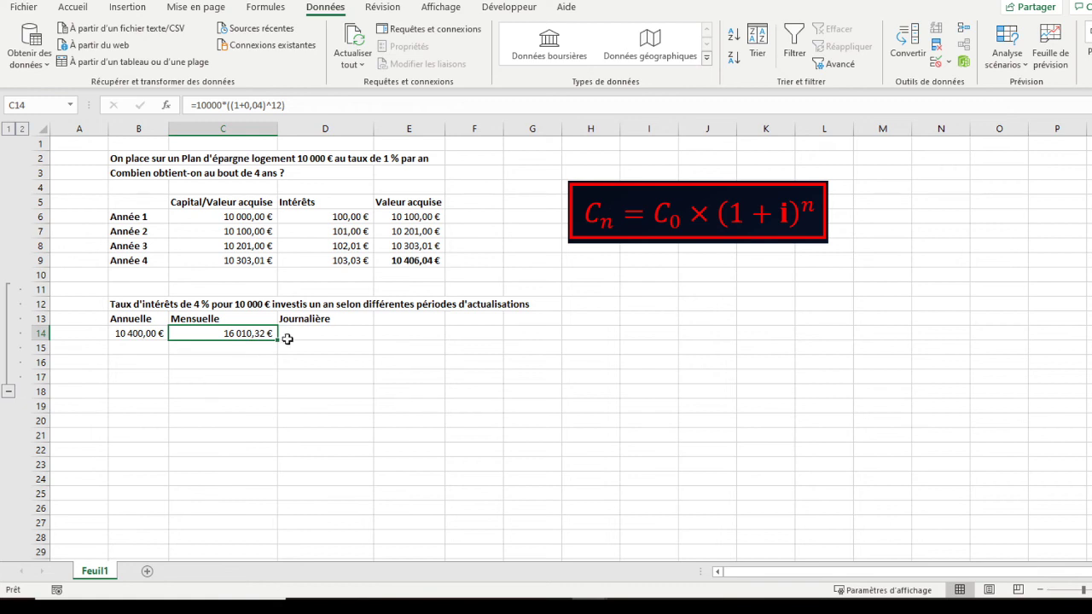
{"action": "left_click", "coordinate": [290, 335]}
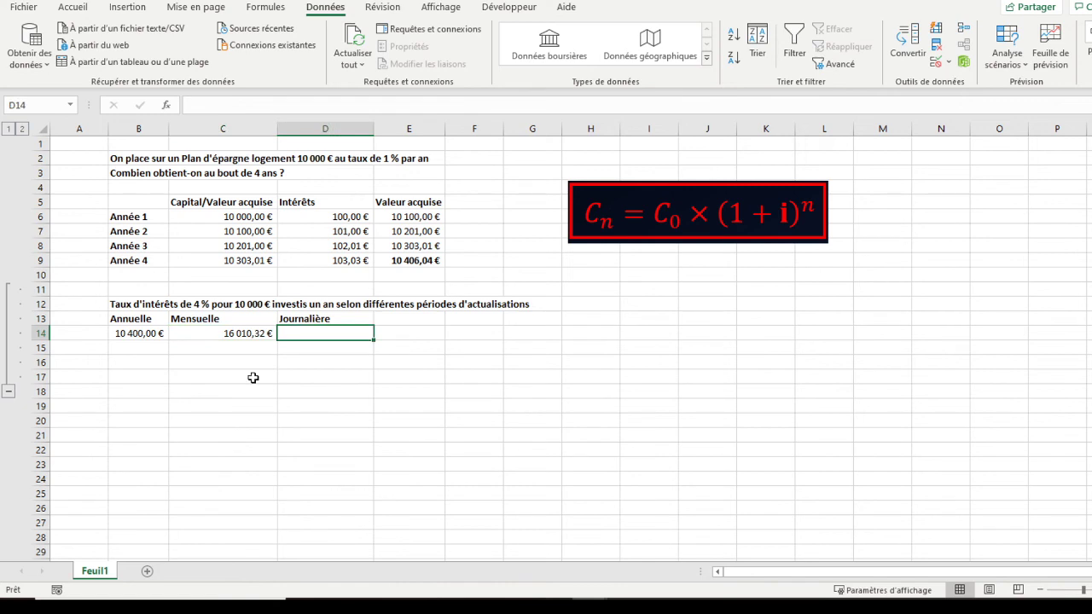
{"action": "type", "text": "=10000*"}
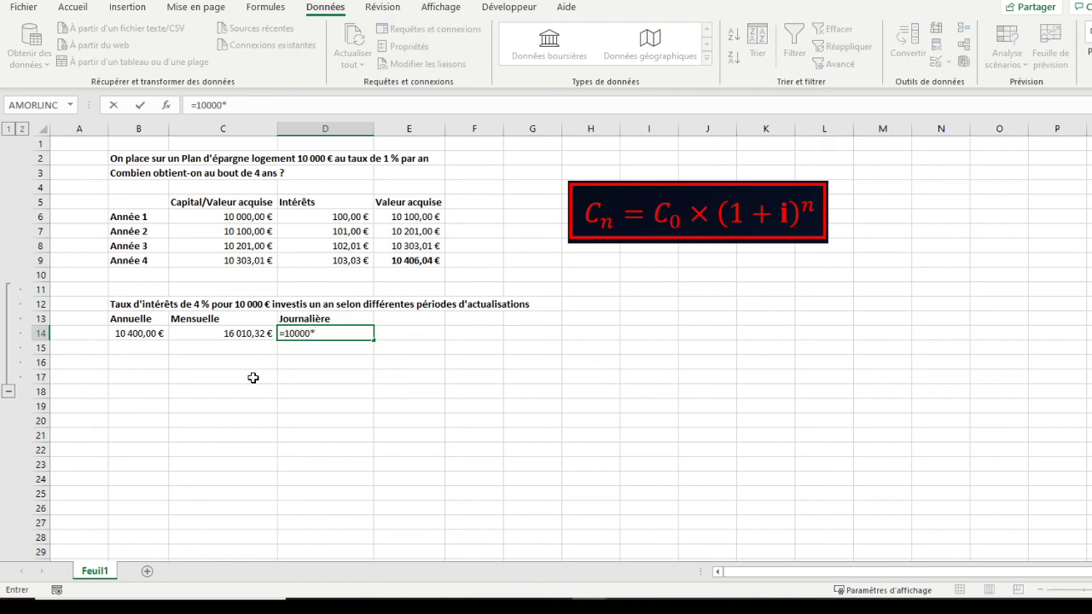
{"action": "type", "text": "("}
{"action": "type", "text": "("}
{"action": "type", "text": "1"}
{"action": "type", "text": "+0,04"}
{"action": "type", "text": ")"}
{"action": "type", "text": "^^"}
{"action": "type", "text": "365"}
{"action": "type", "text": ")"}
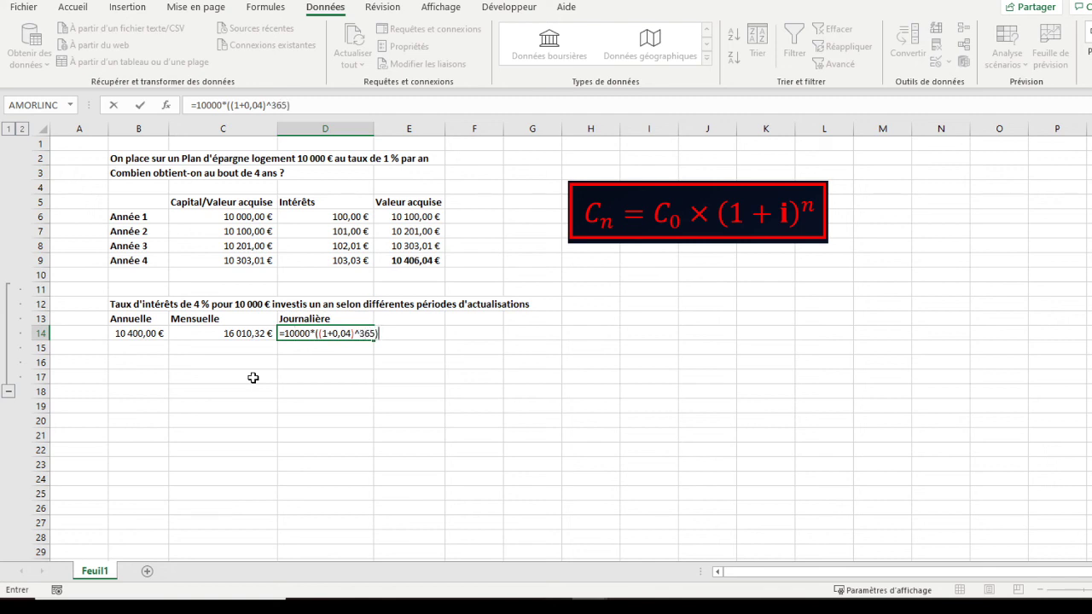
{"action": "key", "text": "Return"}
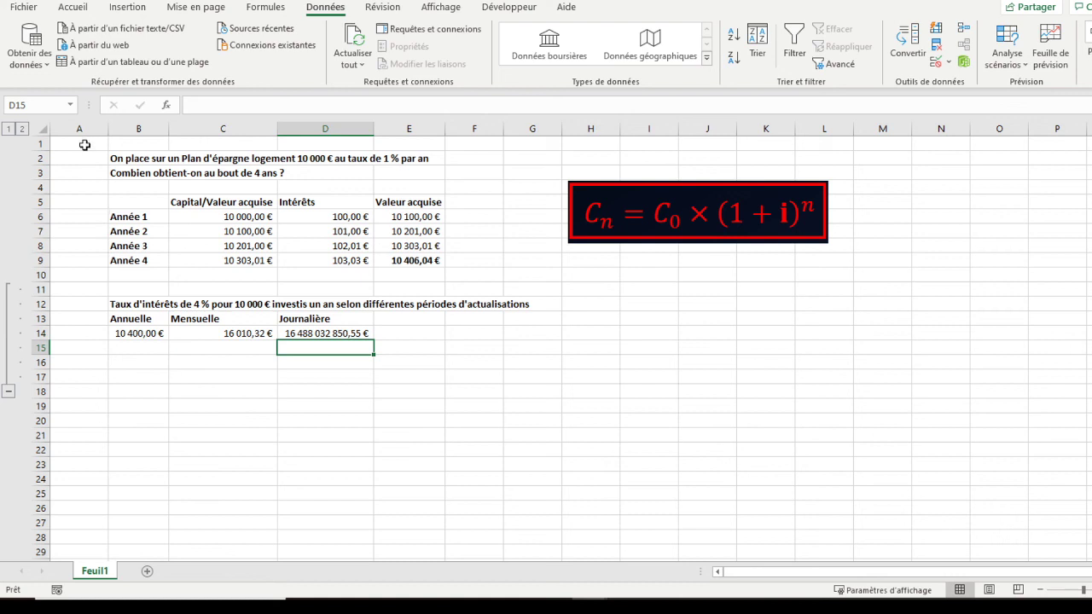
{"action": "left_click", "coordinate": [85, 144]}
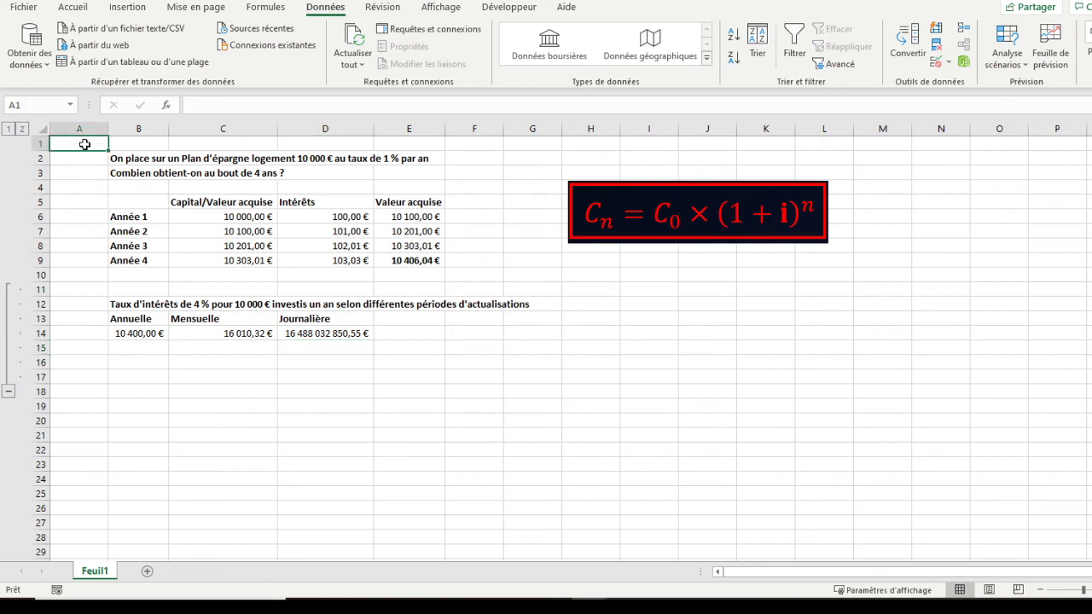